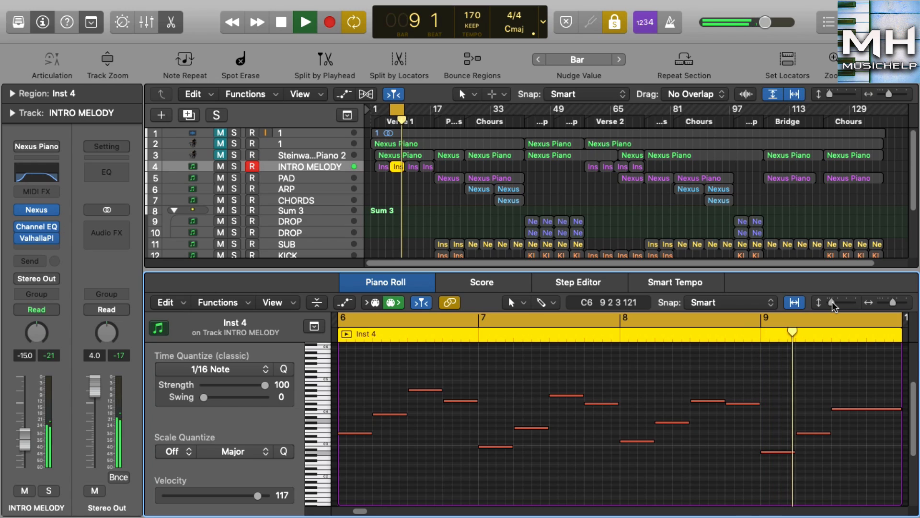
Step: Play the first PAD region at bar 18 on its own and enlarge its notes vertically in the Piano Roll
key("space")
left_click(457, 177)
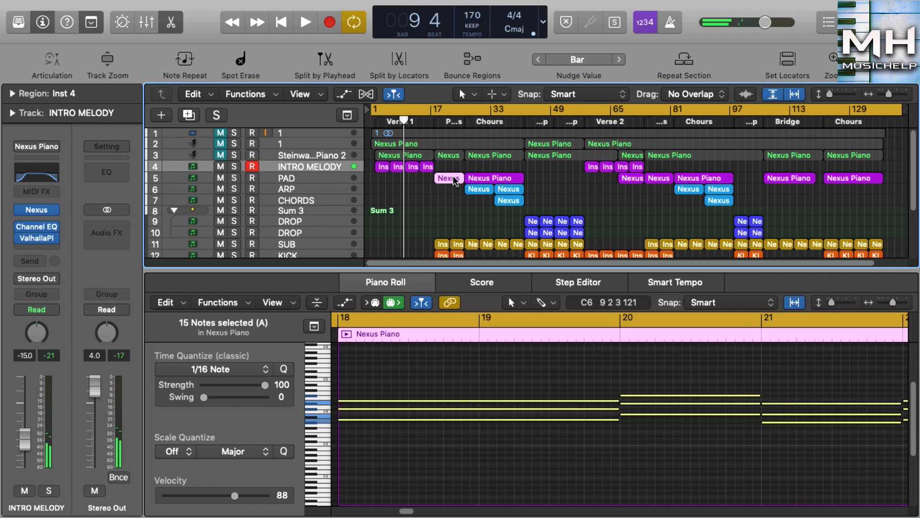
key("space")
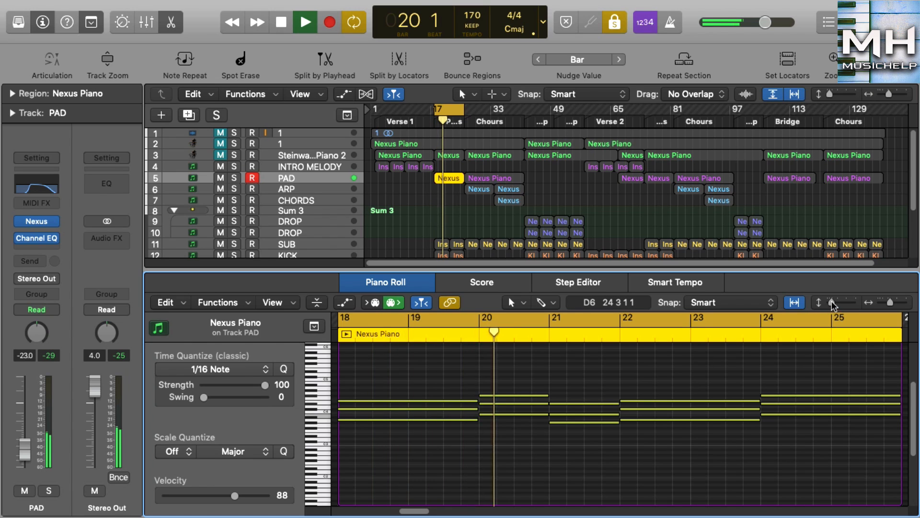
left_click_drag(831, 302, 840, 304)
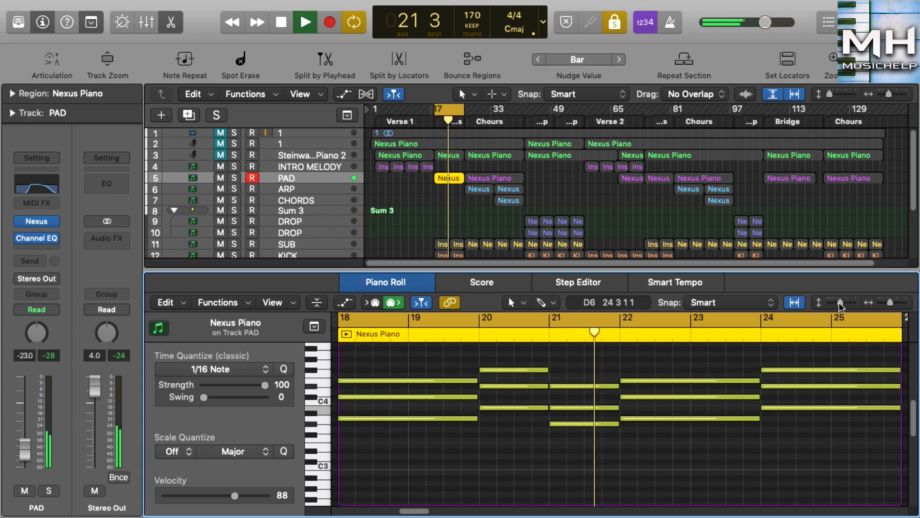
scroll(760, 413, "up", 1)
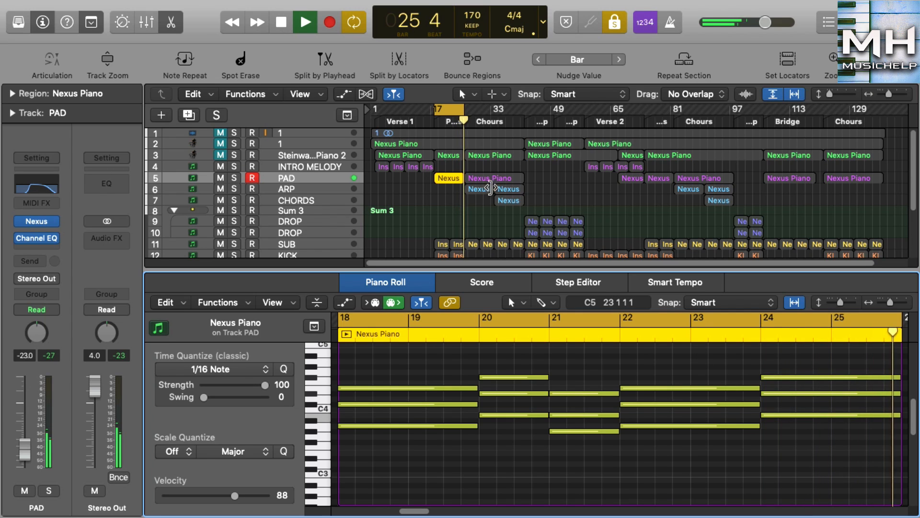
Step: Audition the ARP region at bar 26 on its own and set the velocity of all its notes to 80
key("space")
left_click(489, 178)
left_click(479, 189)
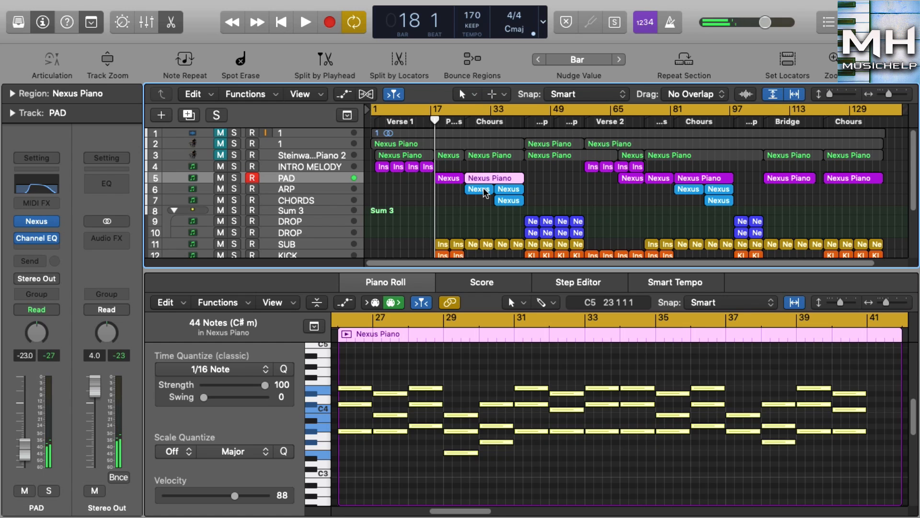
left_click(346, 334)
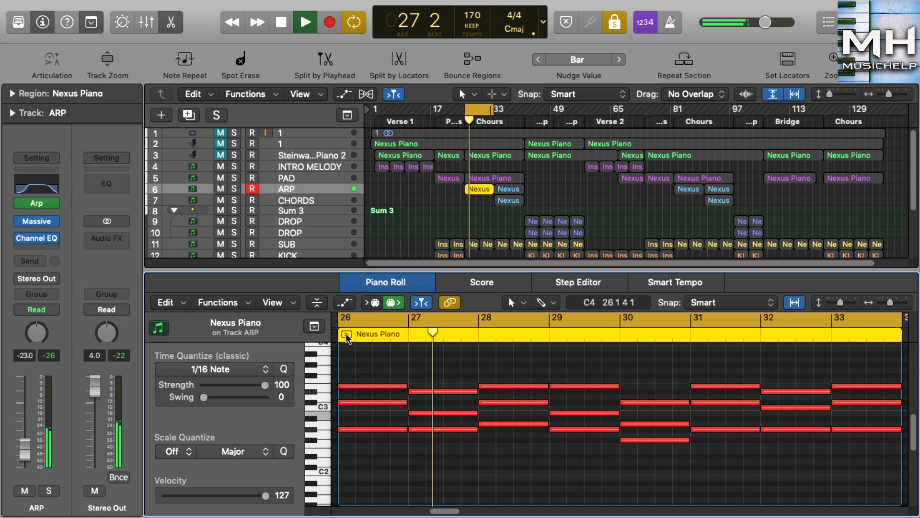
key("super+a")
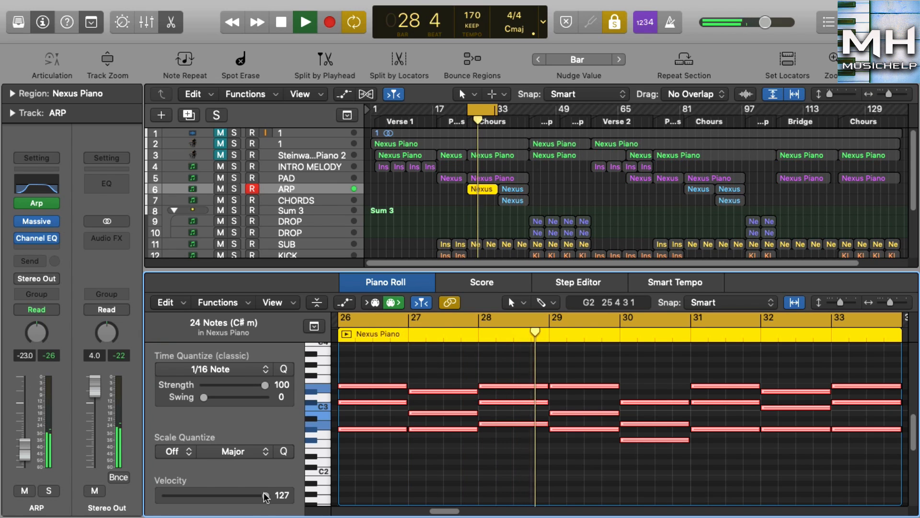
left_click_drag(265, 495, 228, 496)
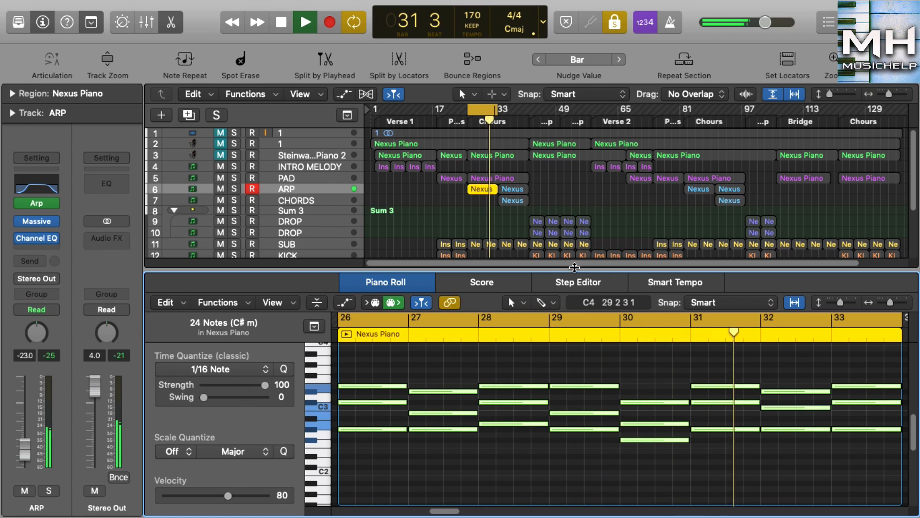
Step: Audition the CHORDS region at bar 34, followed by the bar 42 region on the upper DROP track
left_click(514, 202)
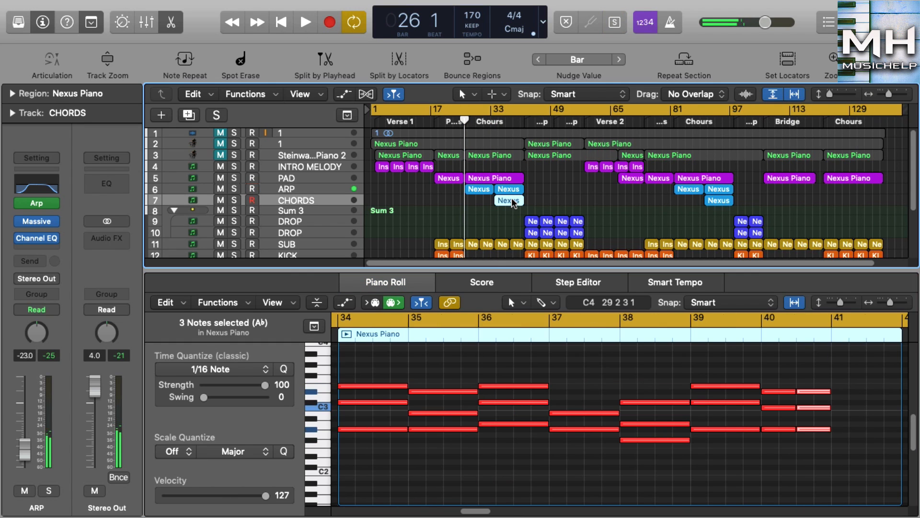
left_click(347, 335)
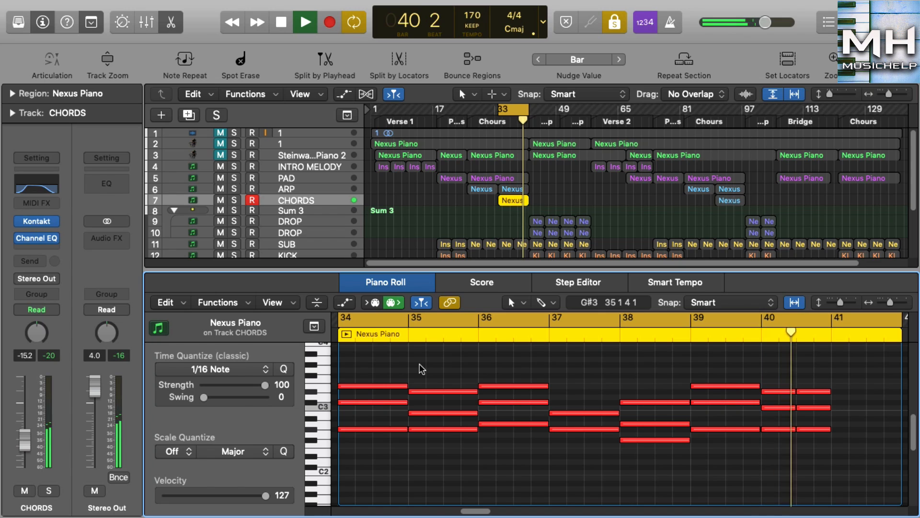
key("space")
left_click(535, 220)
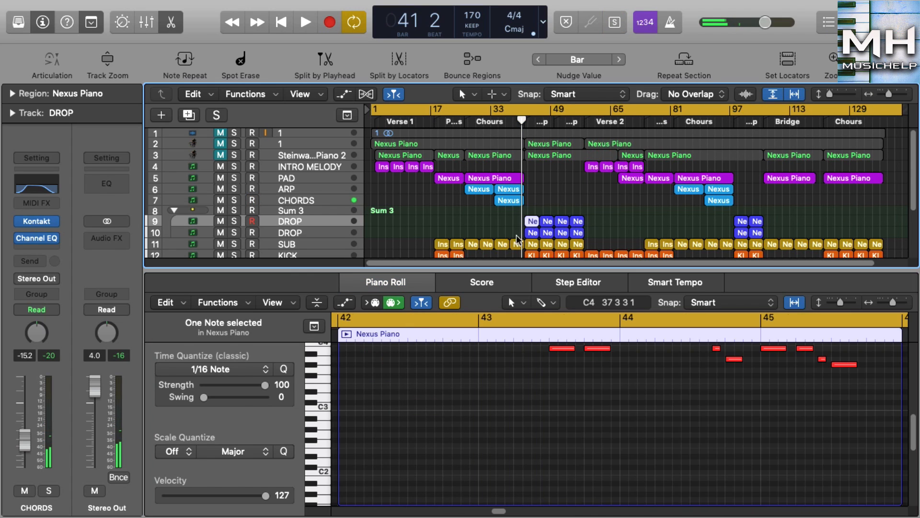
left_click(347, 333)
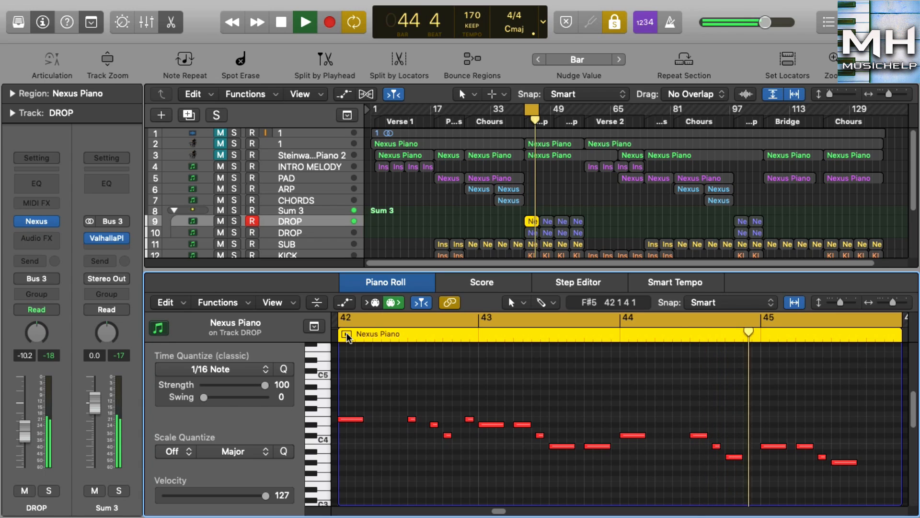
key("space")
Step: Audition the bar 46 region on the lower DROP track and examine its notes in the Piano Roll
left_click(548, 224)
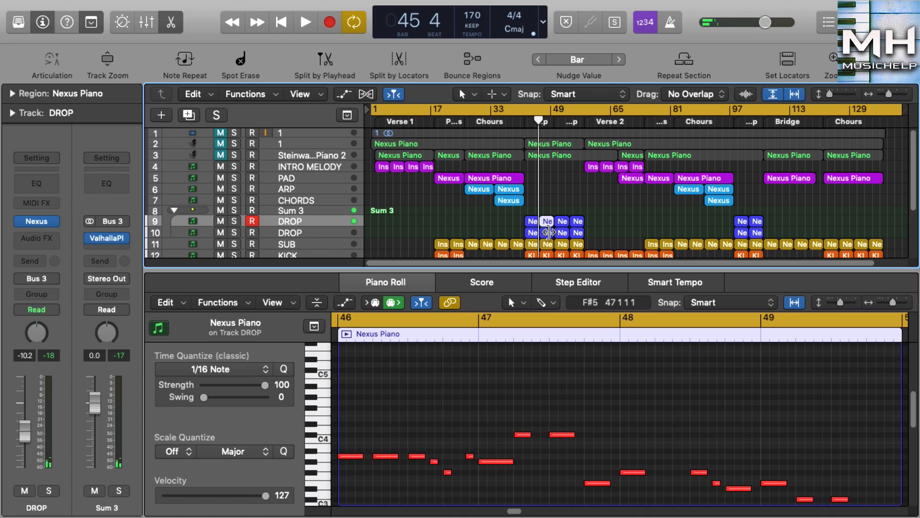
left_click(548, 233)
left_click(347, 335)
scroll(516, 421, "down", 2)
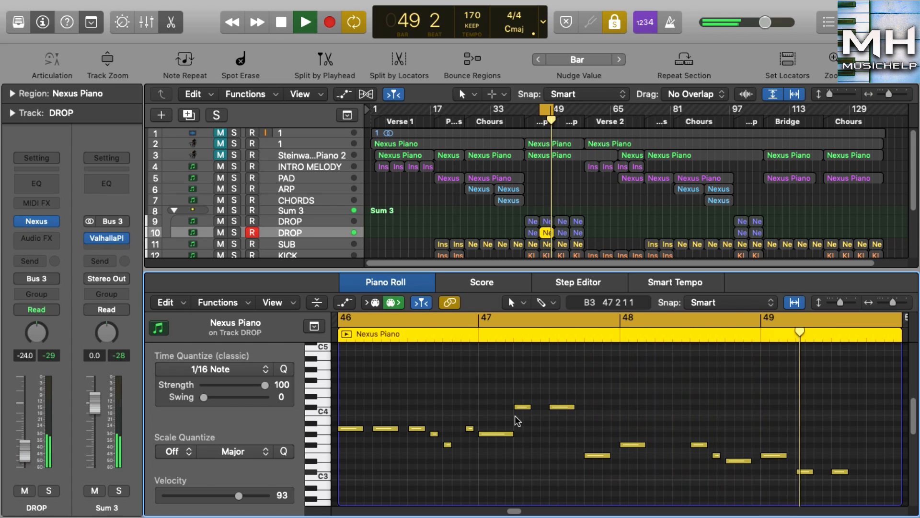
scroll(746, 451, "down", 2)
key("space")
Step: Audition the bar 46 region on the upper DROP track and the bar 42 region on the lower DROP track
left_click(545, 221)
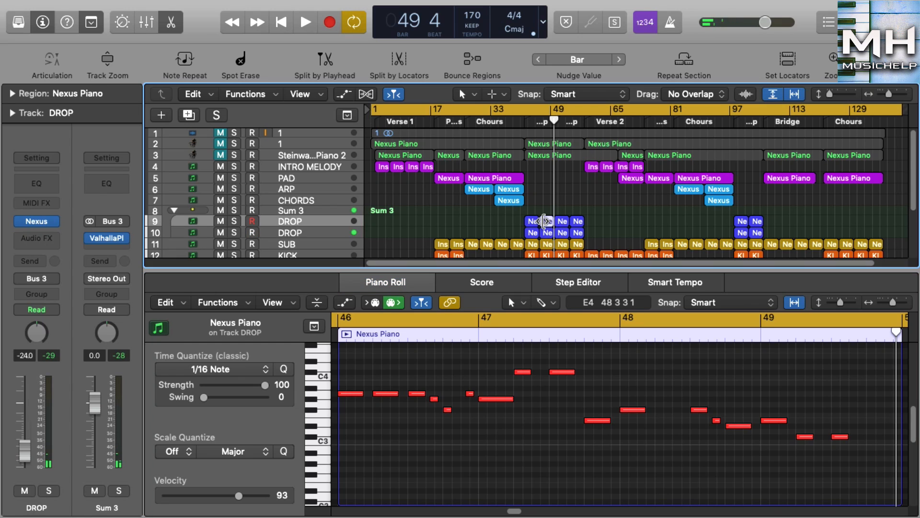
left_click(345, 334)
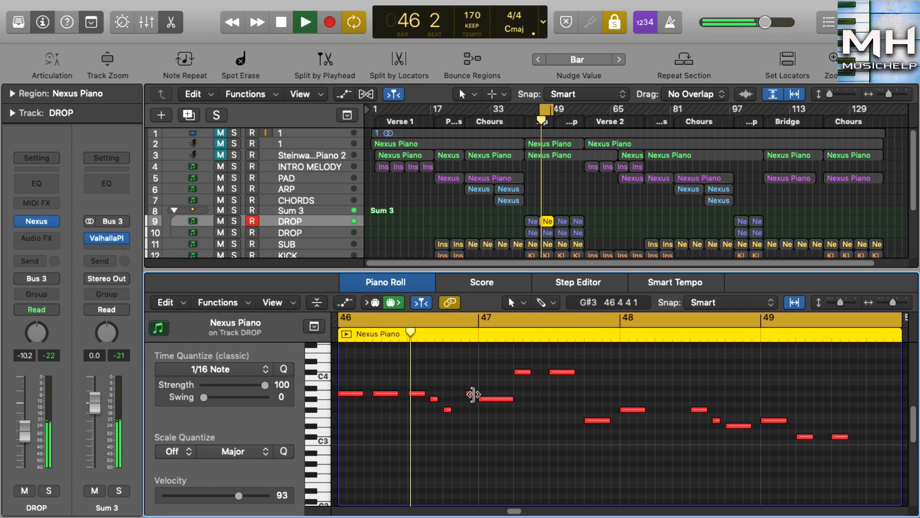
scroll(476, 390, "up", 1)
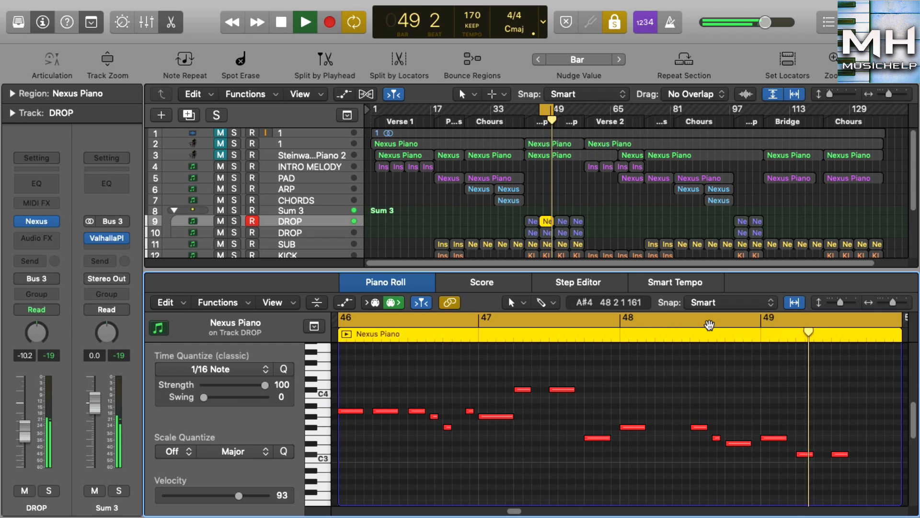
left_click(527, 232)
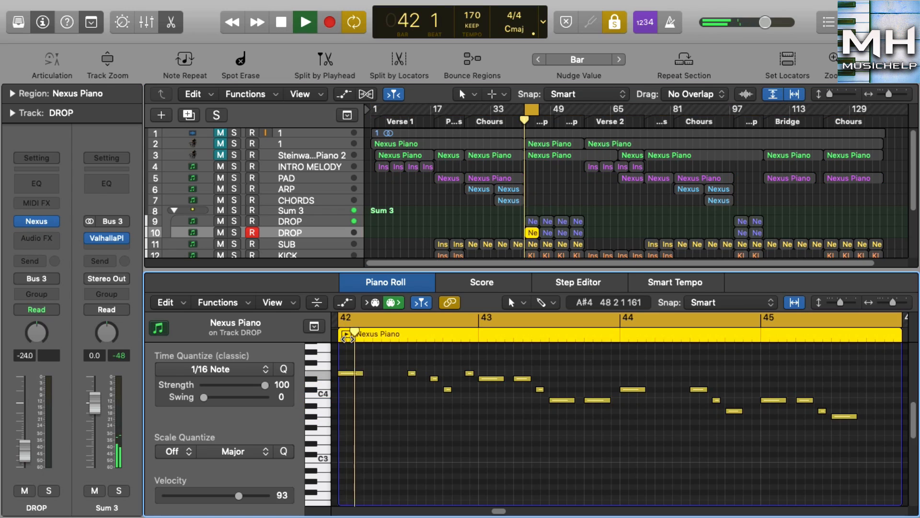
scroll(464, 412, "up", 1)
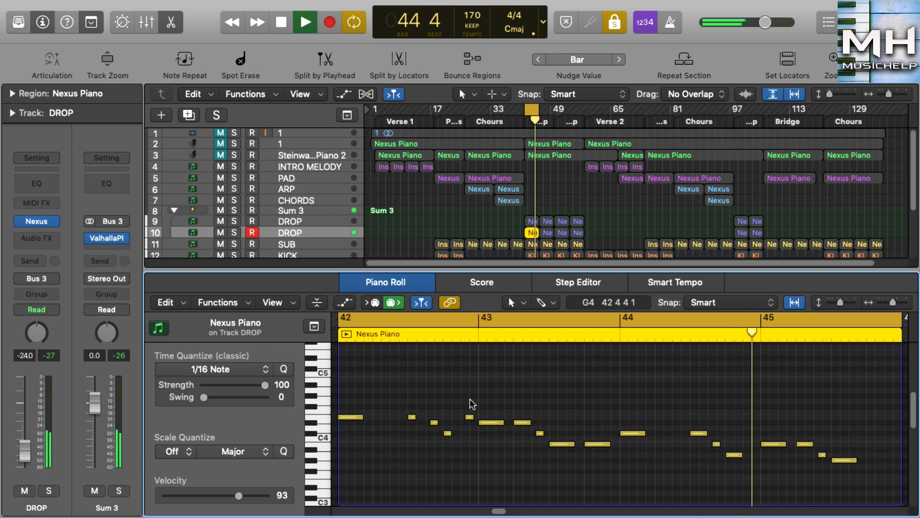
scroll(530, 215, "down", 2)
key("space")
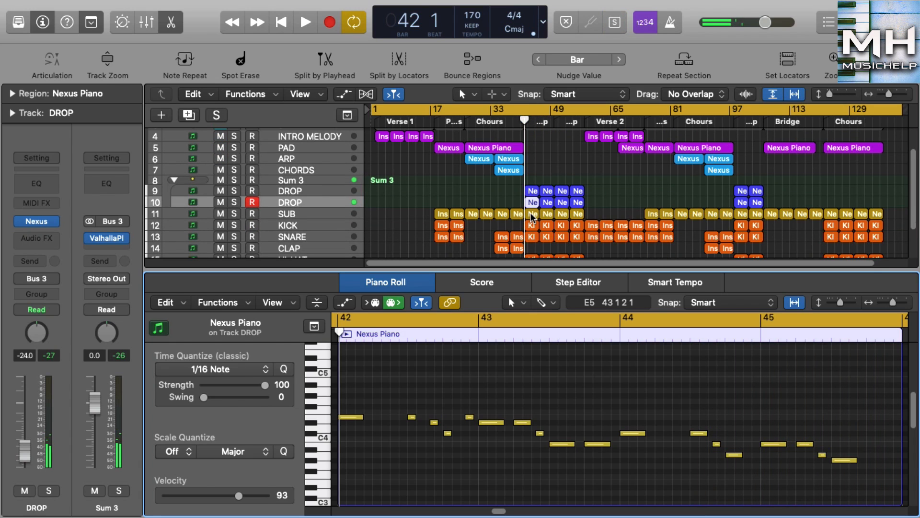
Step: Audition the two SUB bass regions at bars 42 and 46 one after the other
left_click(531, 214)
left_click(350, 335)
key("space")
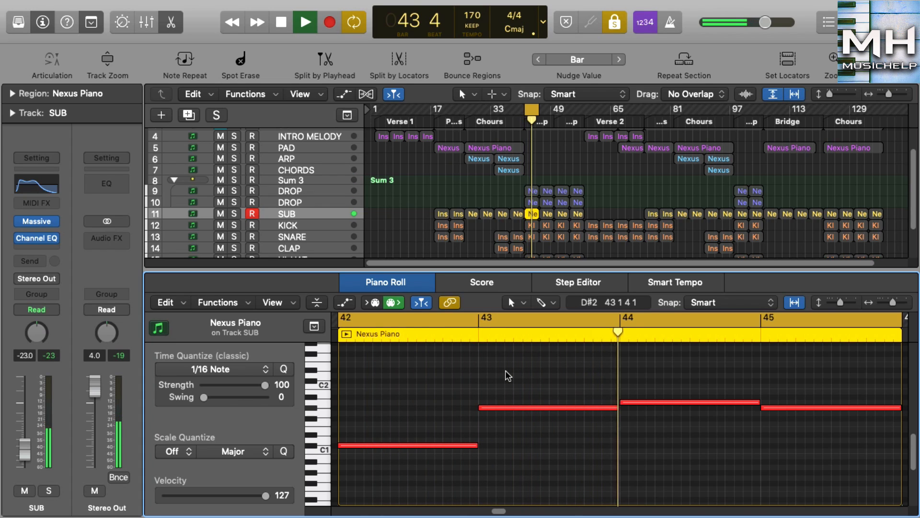
key("space")
left_click(547, 214)
left_click(356, 338)
key("space")
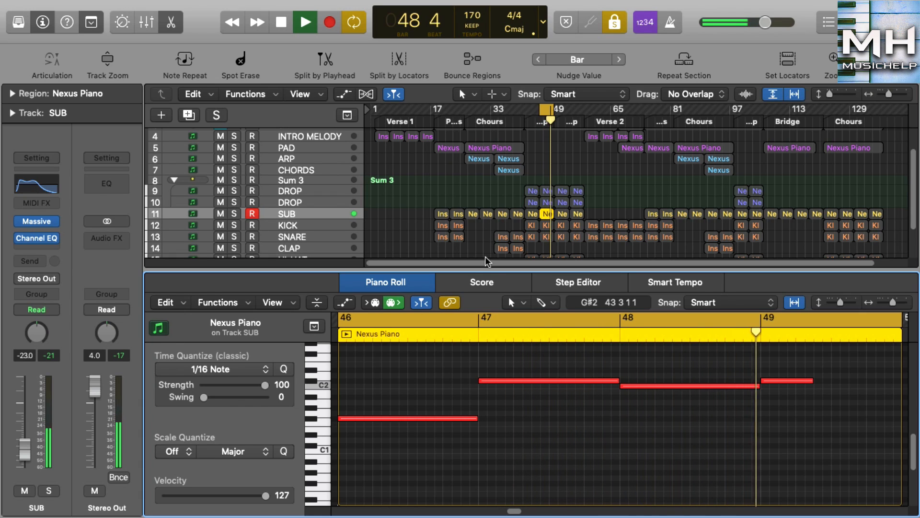
Step: Audition the KICK region and the SNARE region at bar 46, each on its own
left_click(546, 227)
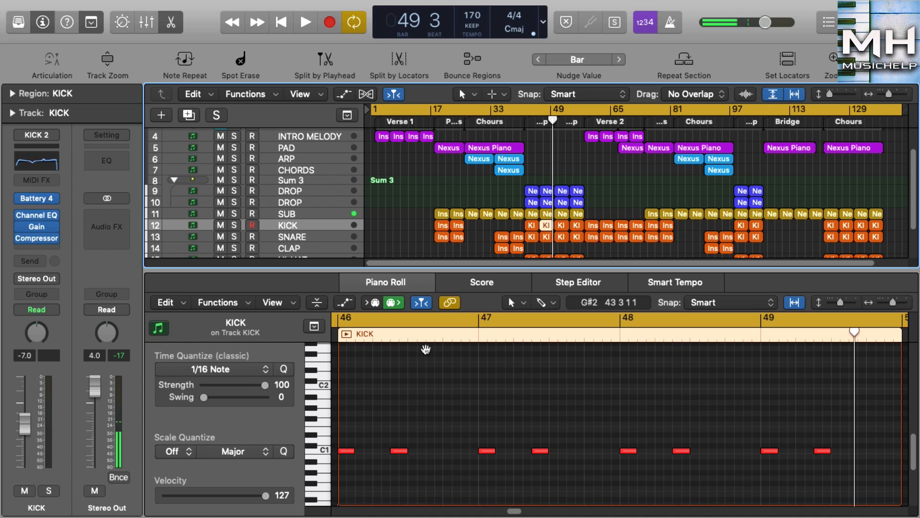
left_click(347, 335)
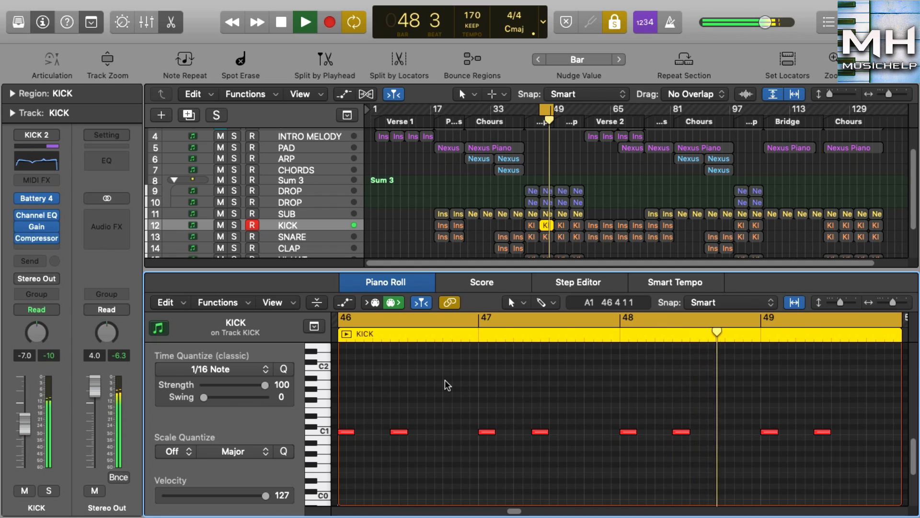
left_click(545, 237)
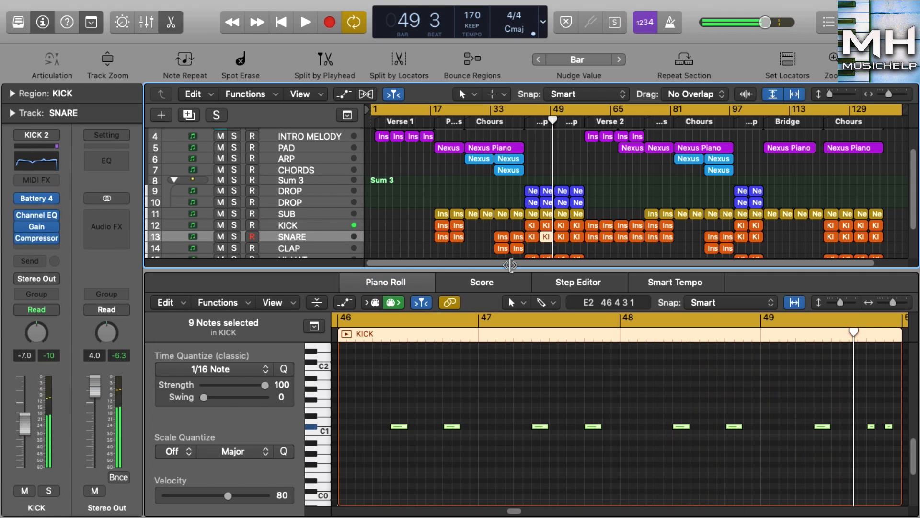
left_click(347, 334)
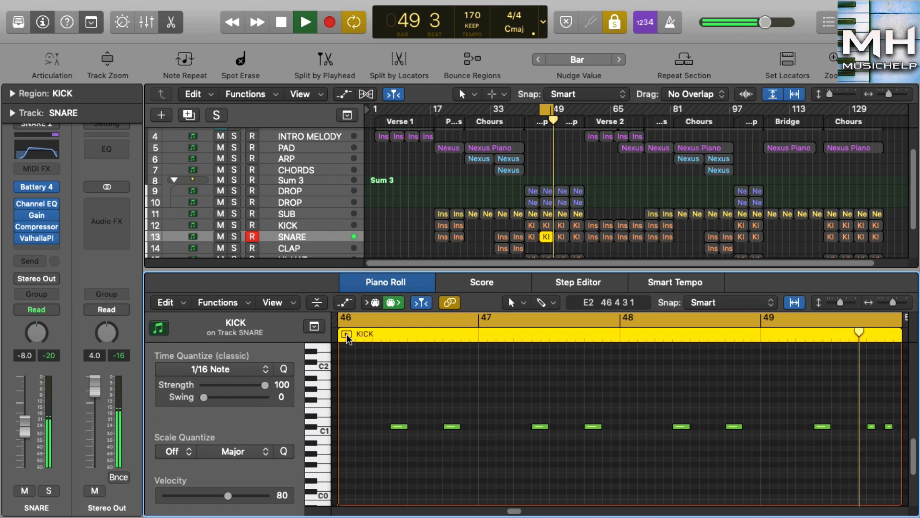
left_click(347, 334)
Step: Audition the HI-HAT region at bar 46 and the CLAP region at bar 34, each on its own
scroll(542, 215, "down", 4)
left_click(546, 219)
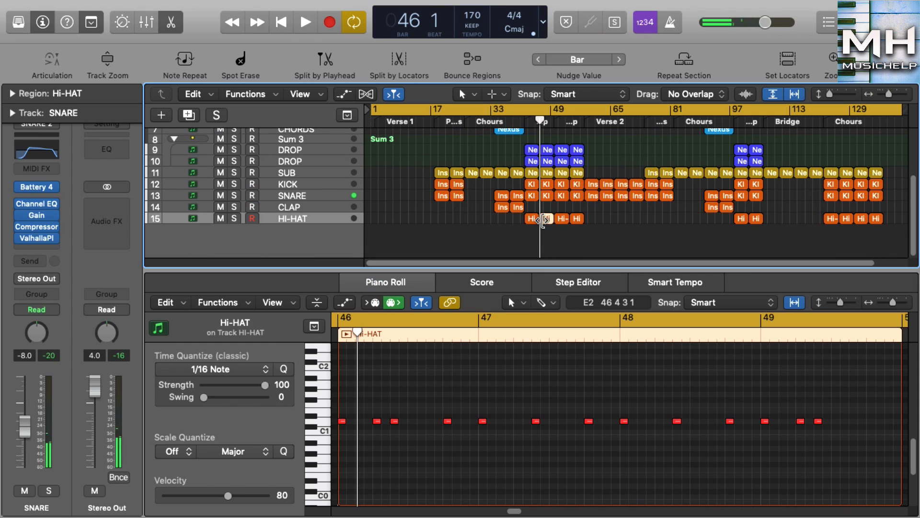
left_click(347, 335)
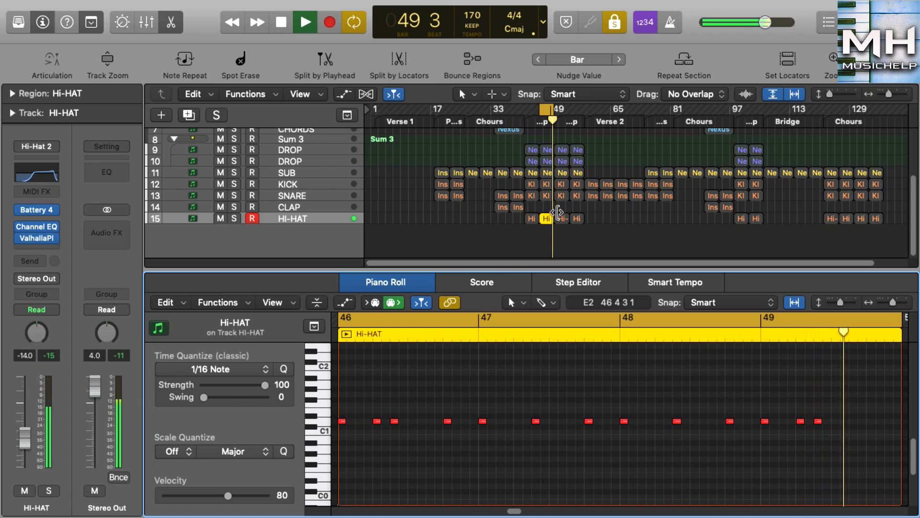
left_click(501, 206)
left_click(349, 333)
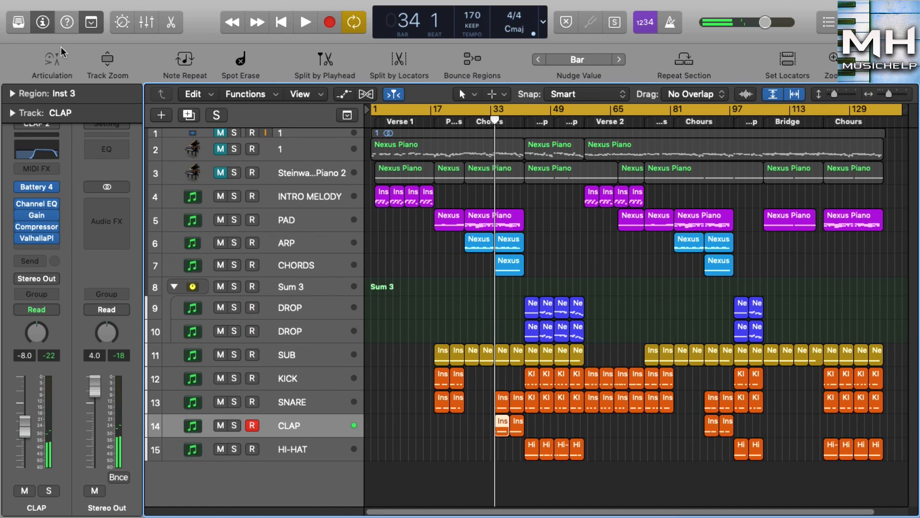
Step: Hide the inspector to show the full arrangement and play the whole song from bar 1
left_click(43, 24)
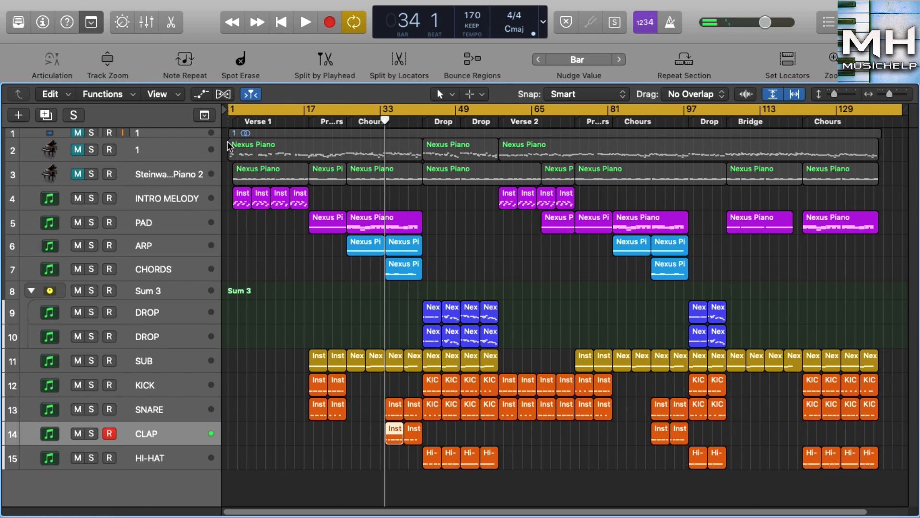
left_click(229, 122)
key("space")
key("space")
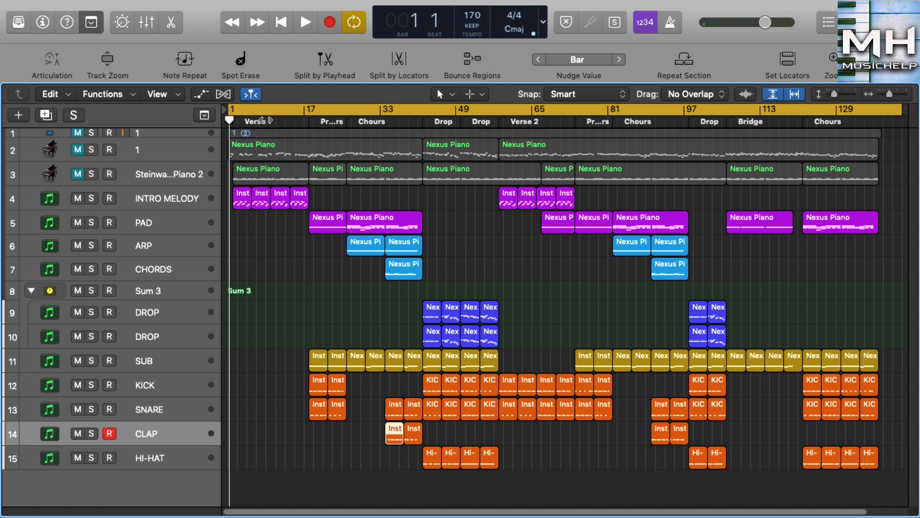
left_click(280, 121)
left_click(290, 121)
key("space")
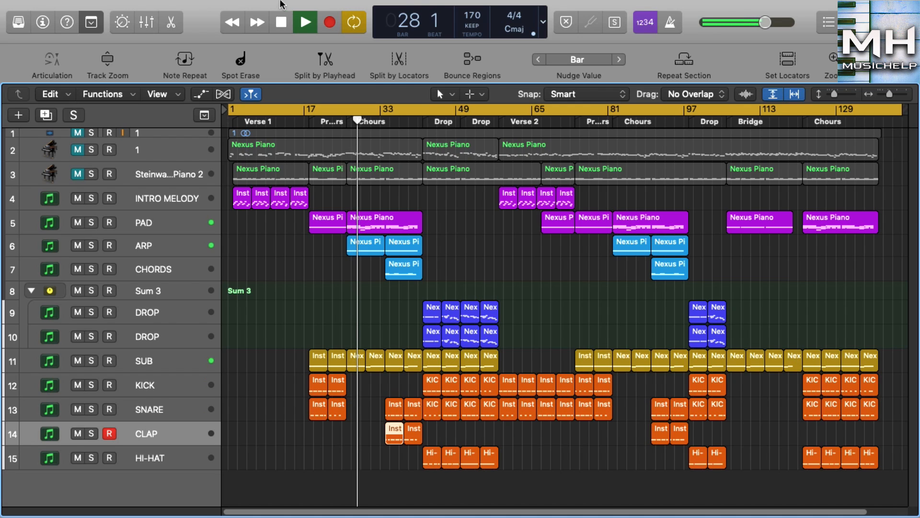
Step: Unmute the piano on track 2, lower its volume to -12.4 dB and mute its middle region over the Drop sections
left_click(165, 149)
left_click(43, 22)
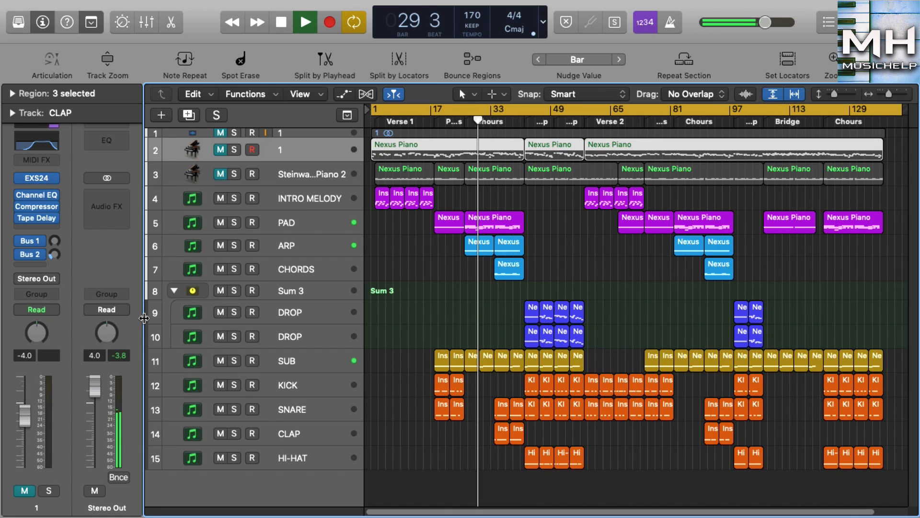
left_click_drag(24, 413, 24, 450)
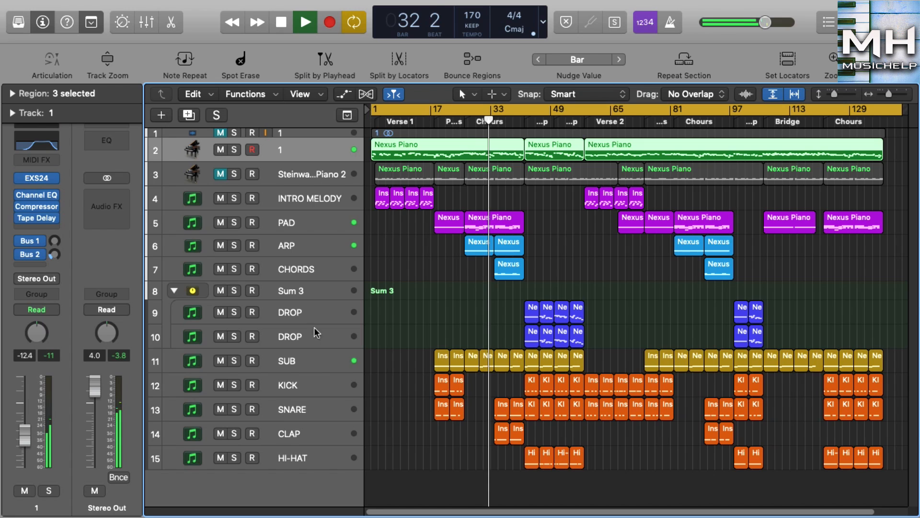
left_click(549, 274)
left_click(552, 154)
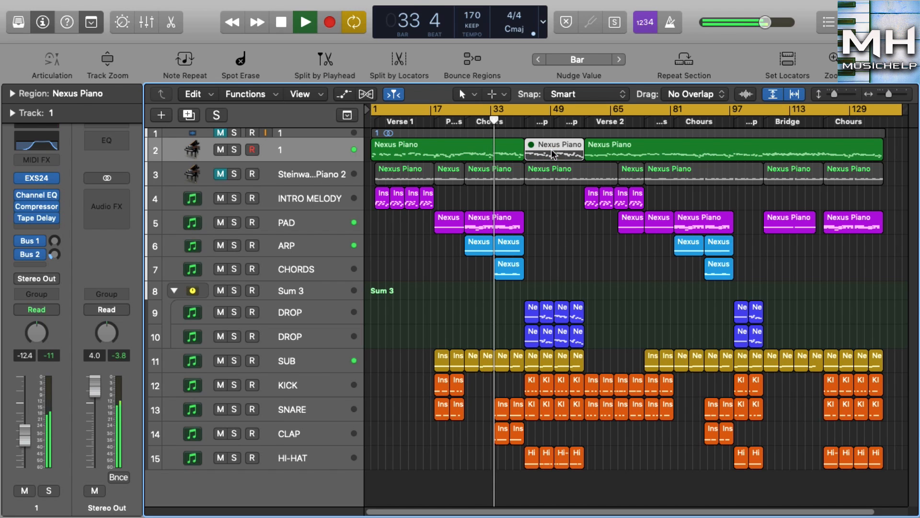
left_click(43, 22)
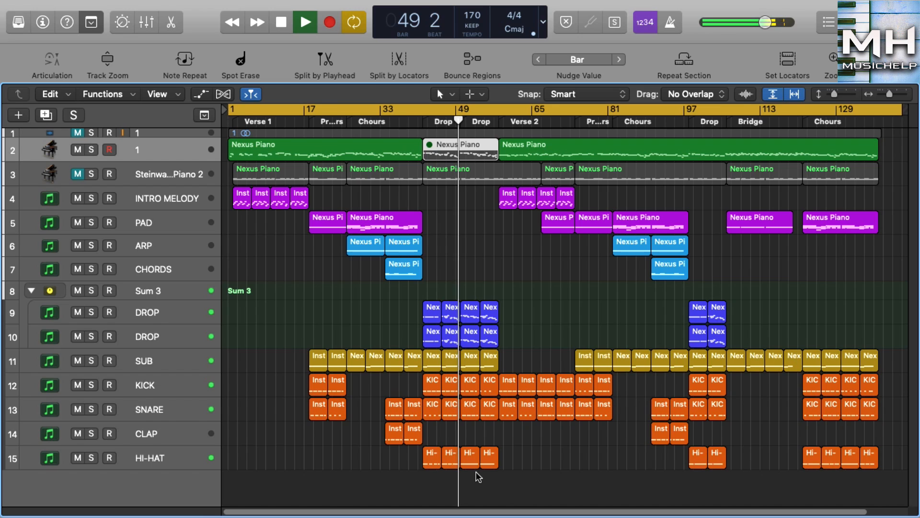
Step: Mute all regions from Verse 2 to the end of the song, stop playback, and unmute them again
left_click_drag(514, 459, 872, 161)
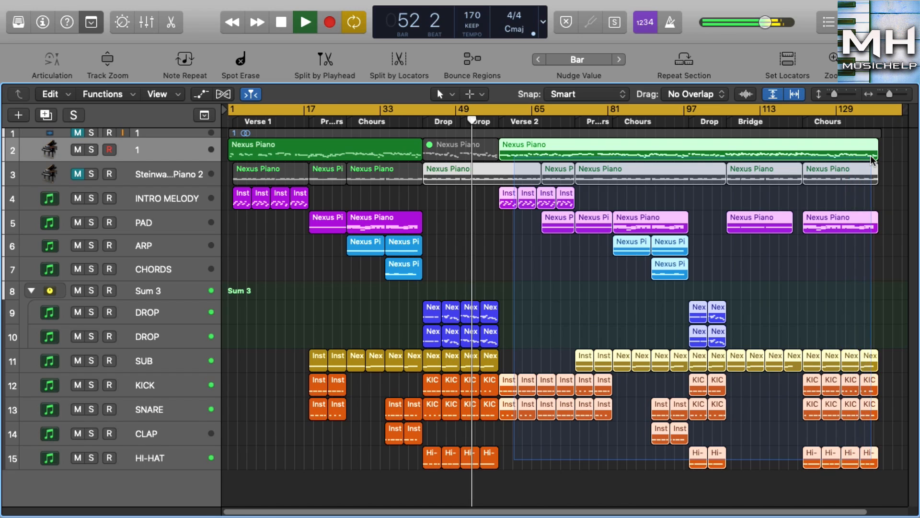
key("ctrl+m")
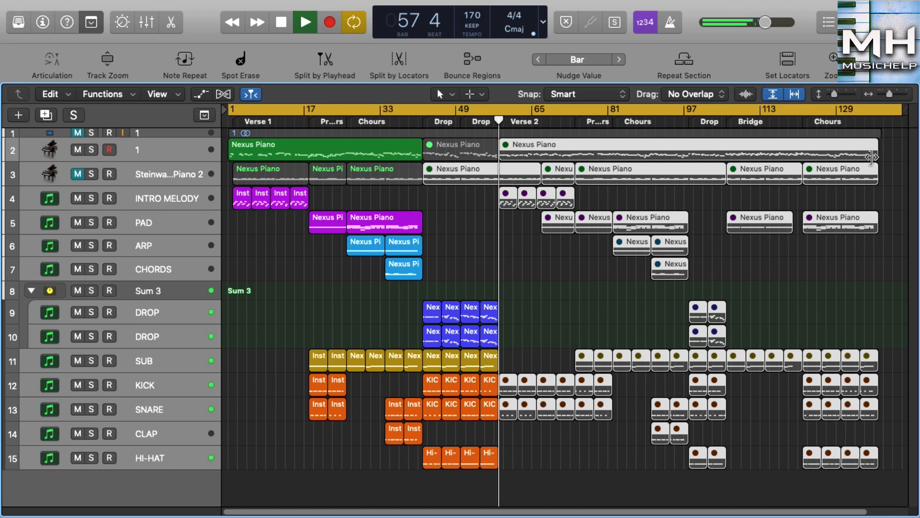
key("space")
key("ctrl+m")
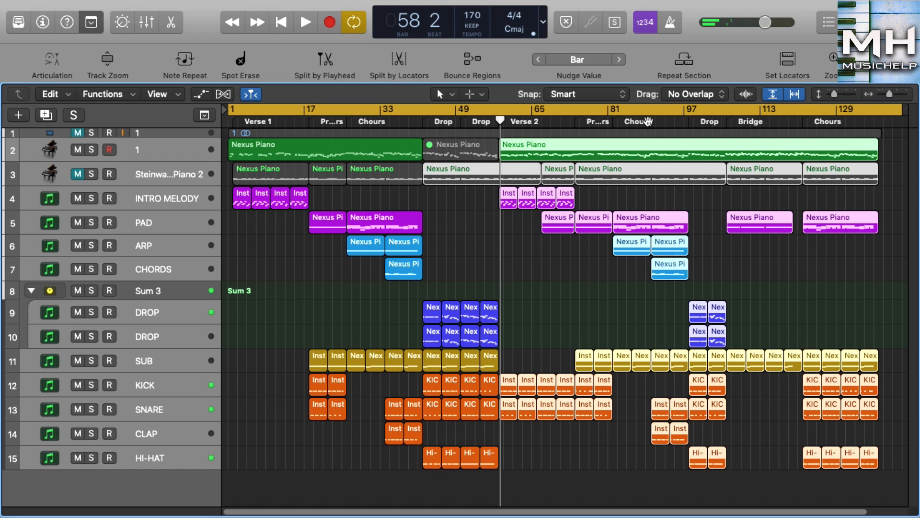
left_click_drag(500, 120, 207, 135)
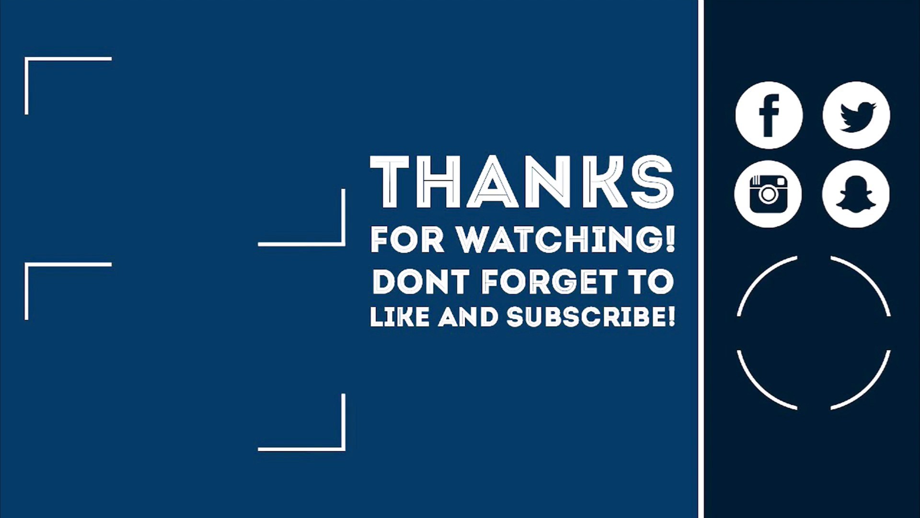